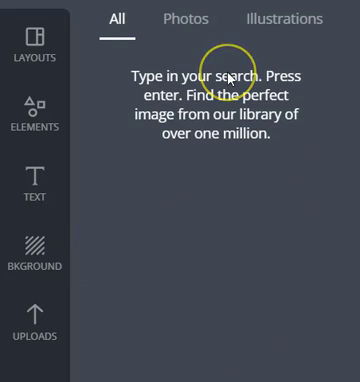
Show the Uploads library with the cake, cupcake and balloon-letter birthday images
click(38, 335)
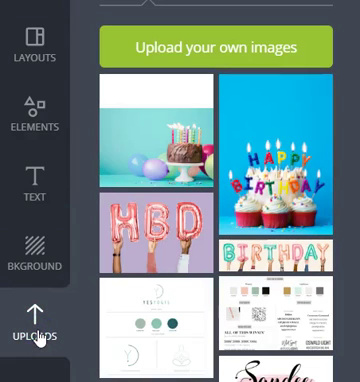
mouse_move(157, 132)
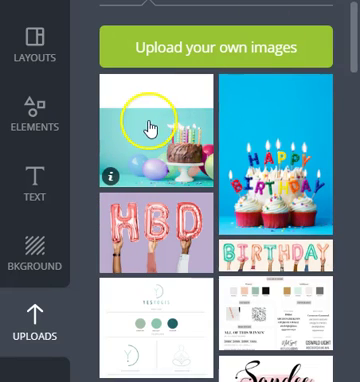
Show the cake image's details and list the folders it can be moved to
click(111, 179)
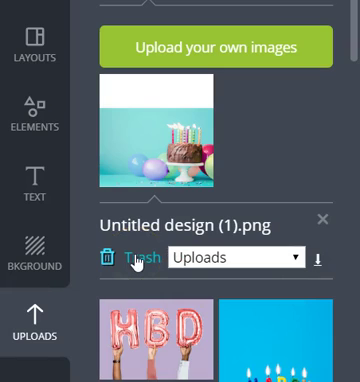
click(296, 258)
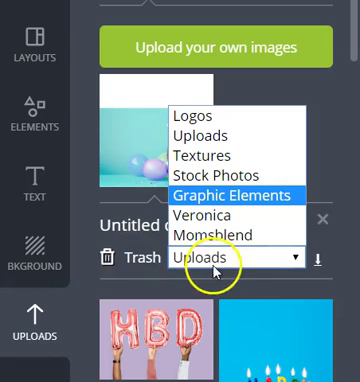
Close the folder list, leaving Untitled design (1).png in the Uploads folder
click(283, 131)
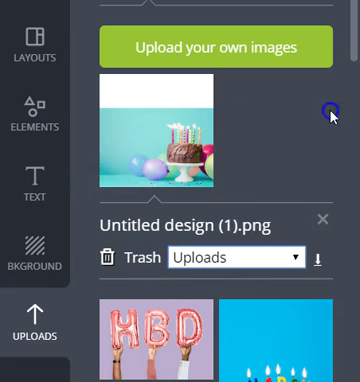